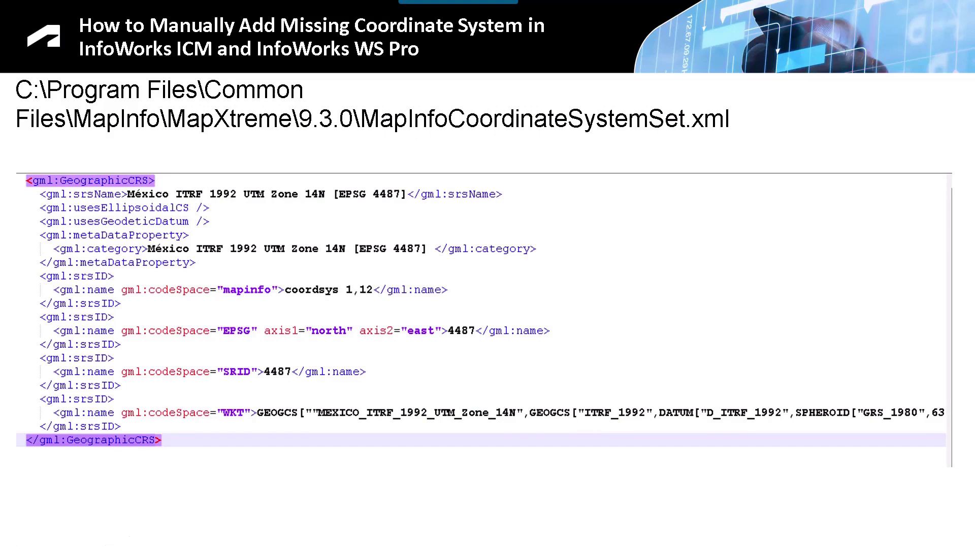
- Search the GeoPlan projection list for a Mexico system, then cancel, keeping AMG Zone 55 (AGD 66) [EPSG 20255]
key(alt+Tab)
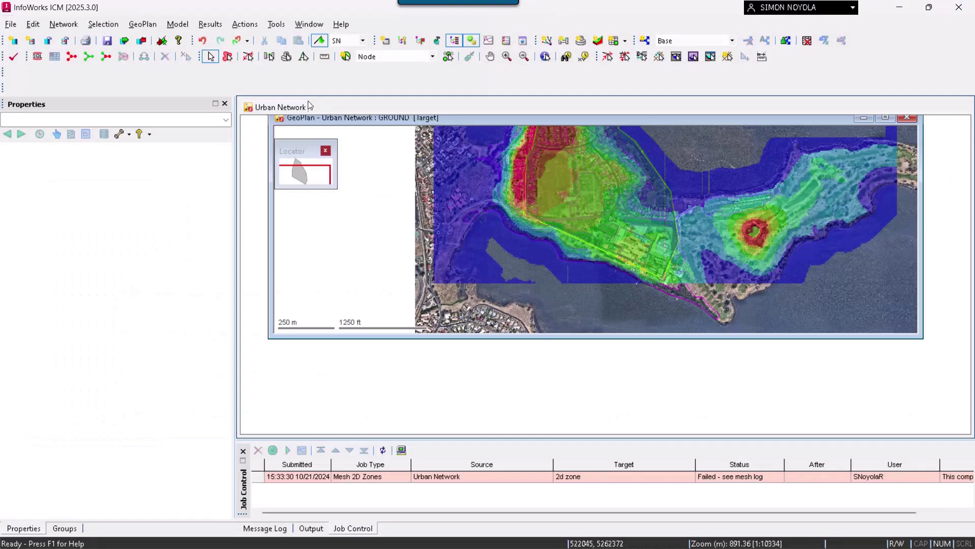
click(142, 24)
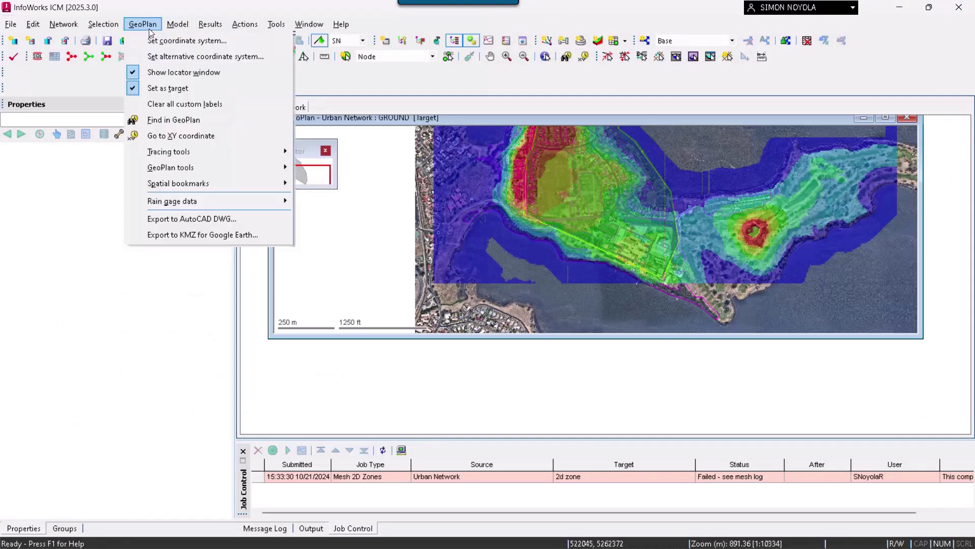
click(169, 44)
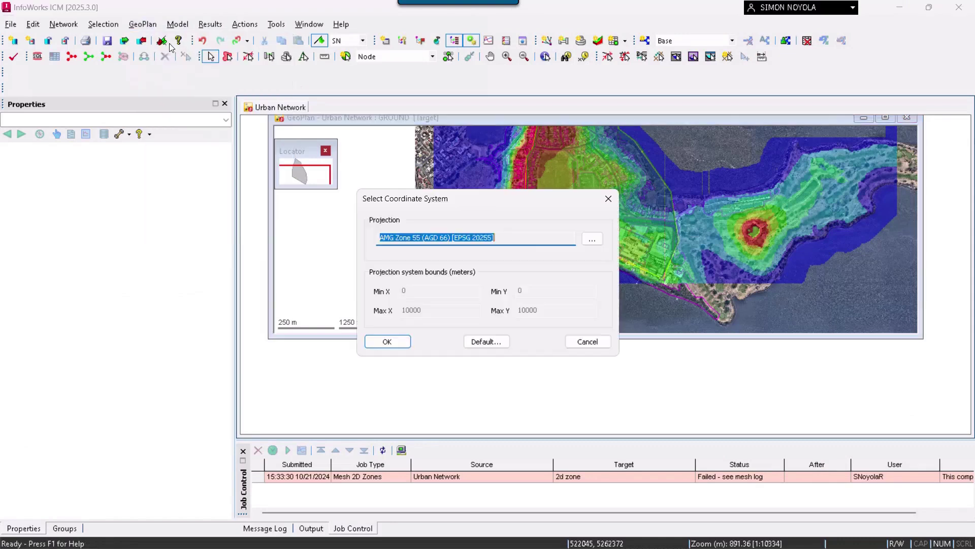
click(589, 239)
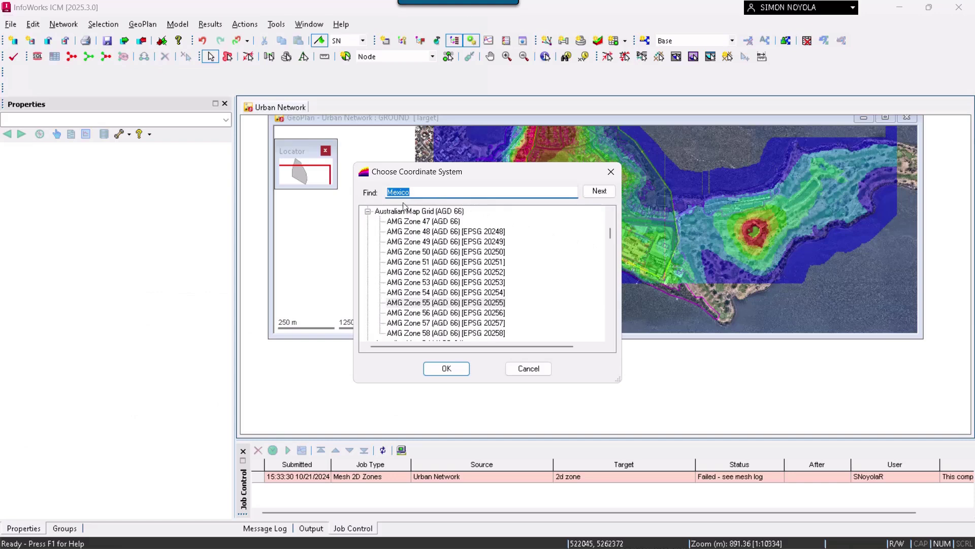
double_click(381, 212)
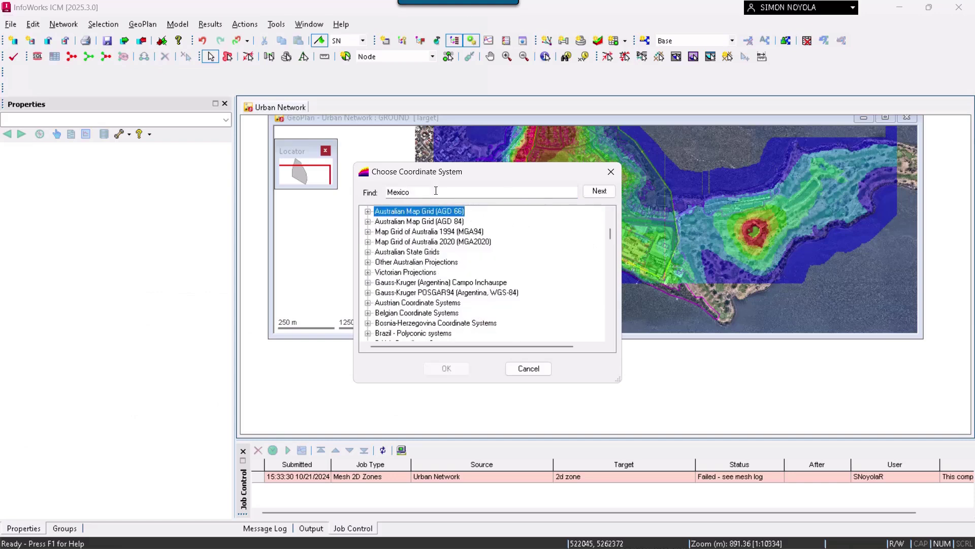
click(596, 196)
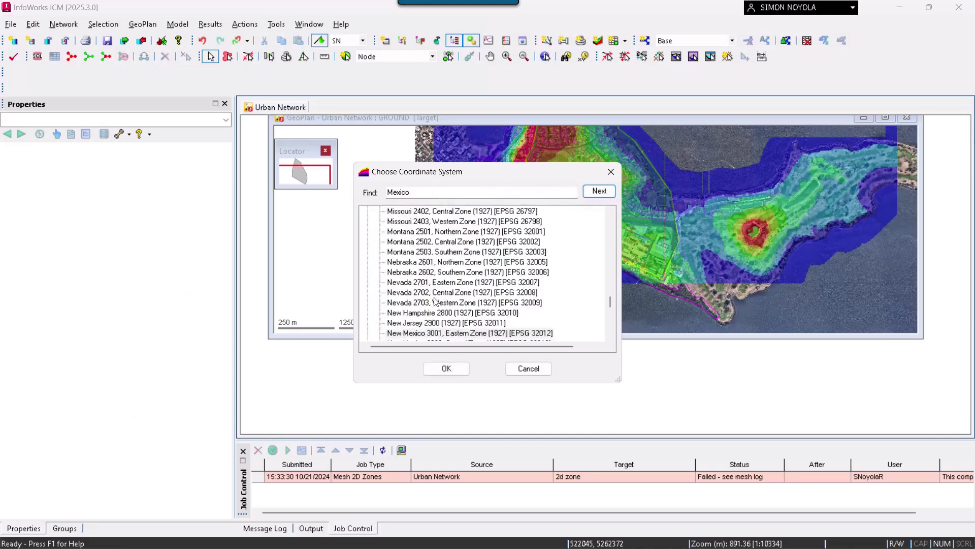
scroll(414, 282, down, 3)
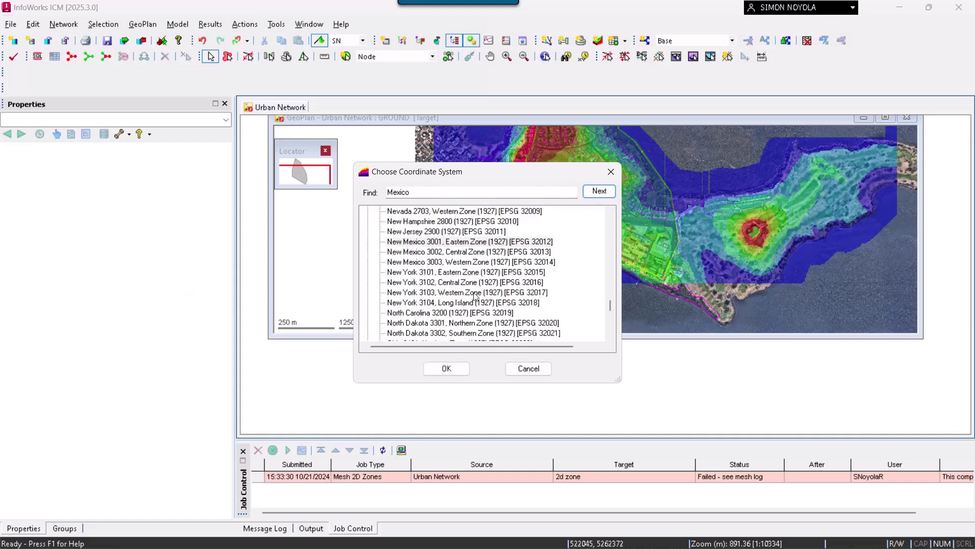
click(529, 366)
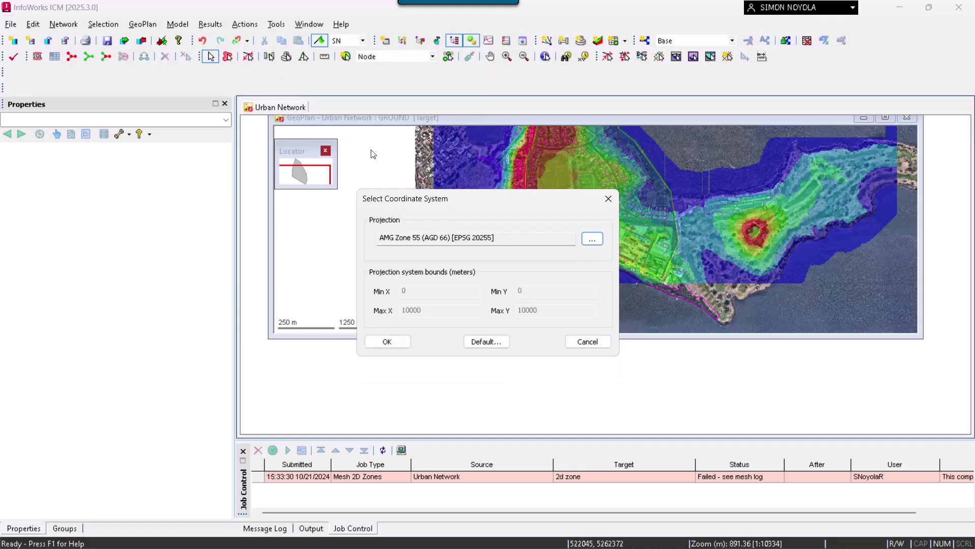
click(582, 341)
- Bring up the GeoPlan alternative coordinate system settings and move the window higher on screen
click(143, 24)
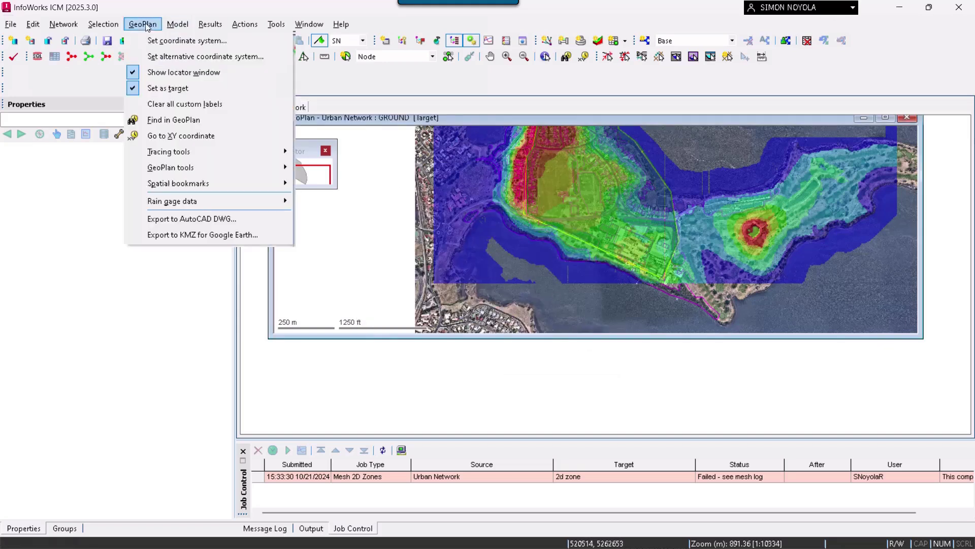
click(164, 57)
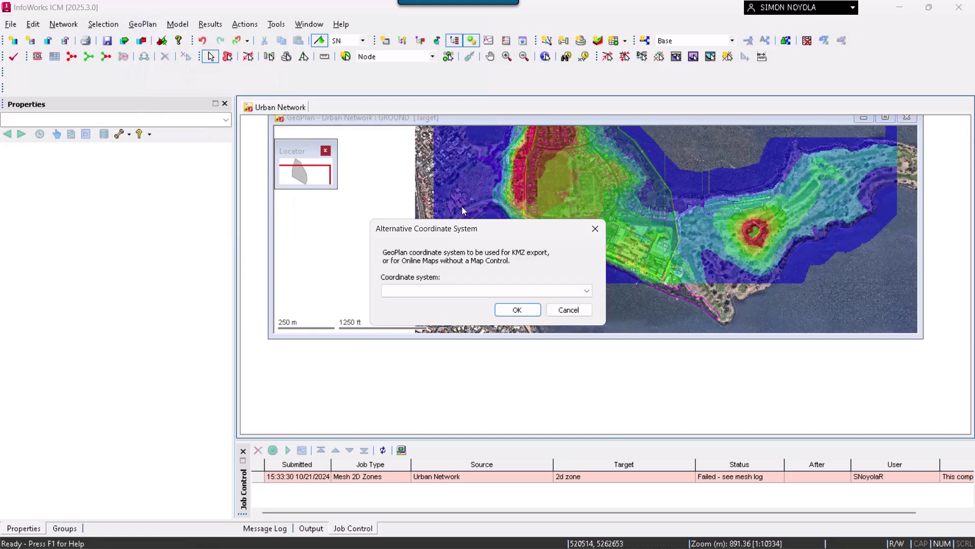
click(487, 290)
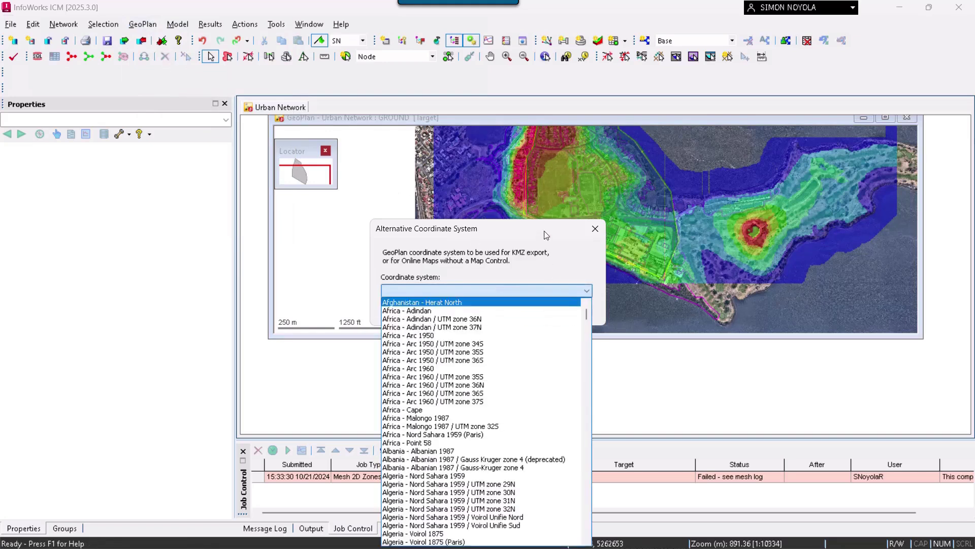
click(540, 152)
drag(536, 228, 541, 50)
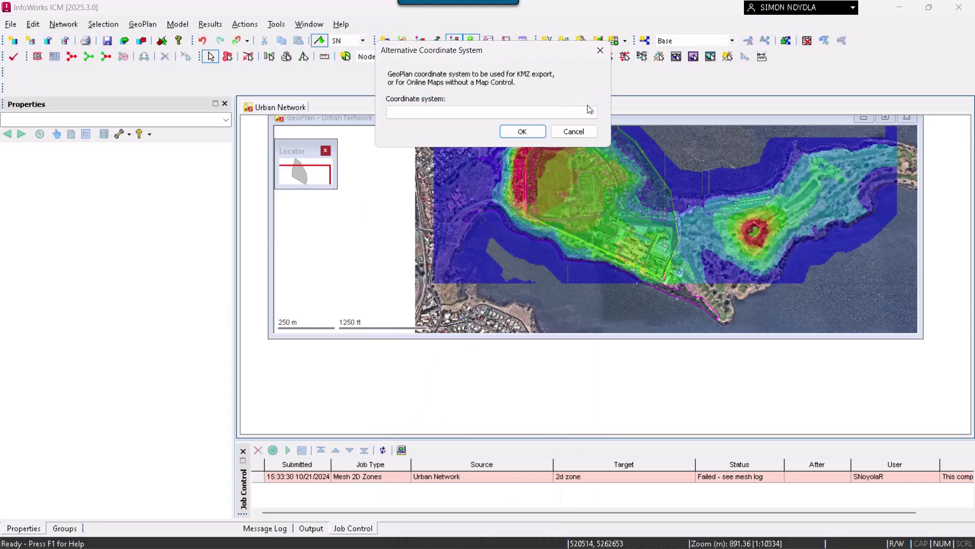
- Scroll the Coordinate system dropdown to the Mexico entries, finding only SIRGAS 2000 UTM zones, and close it
click(591, 113)
drag(593, 132, 585, 219)
scroll(437, 300, down, 3)
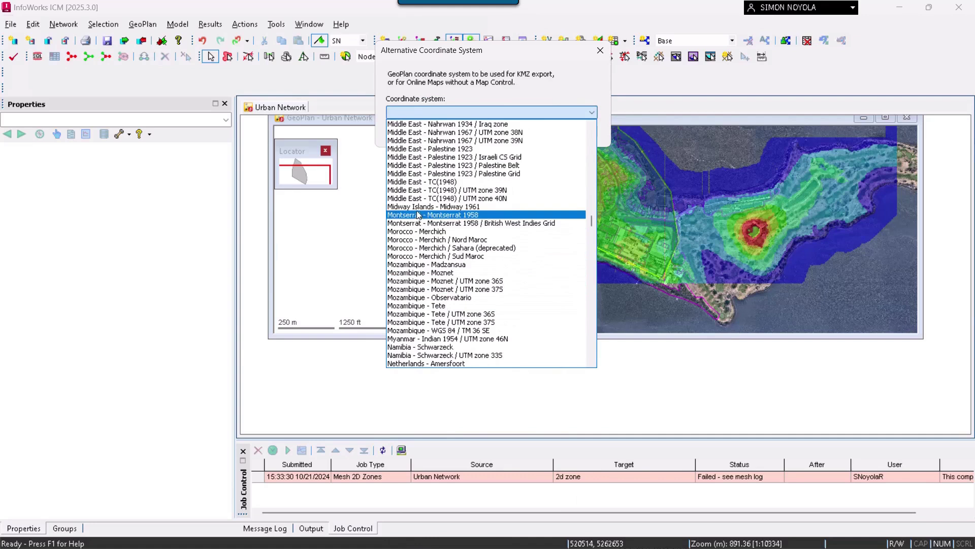
scroll(419, 218, up, 3)
scroll(416, 213, up, 2)
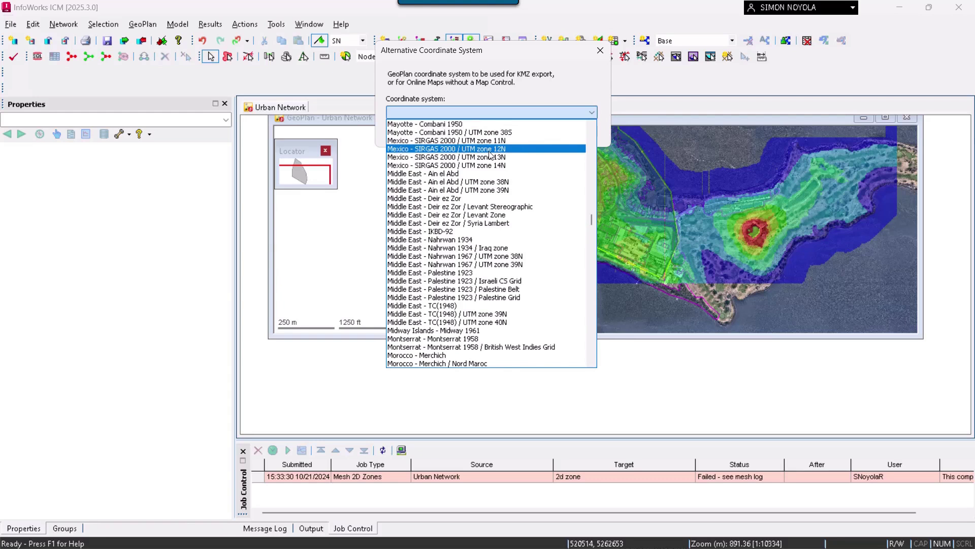
click(598, 58)
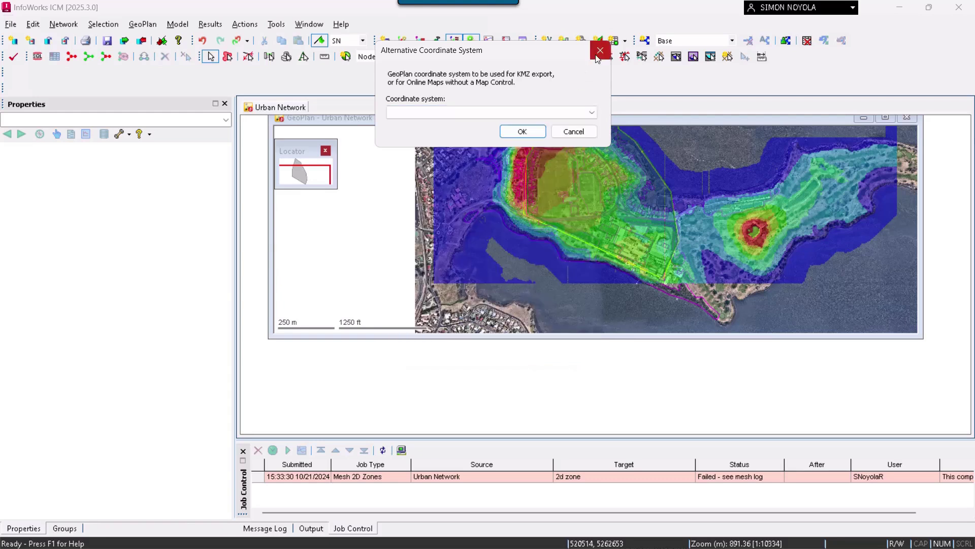
- Close the alternative coordinate settings and copy MapInfoCoordinateSystemSet.xml in File Explorer
click(586, 132)
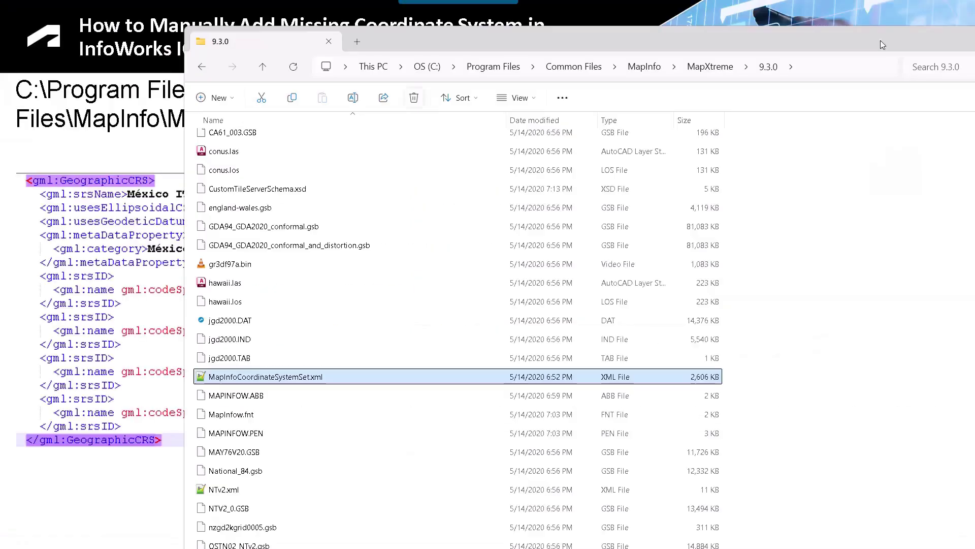
key(Tab)
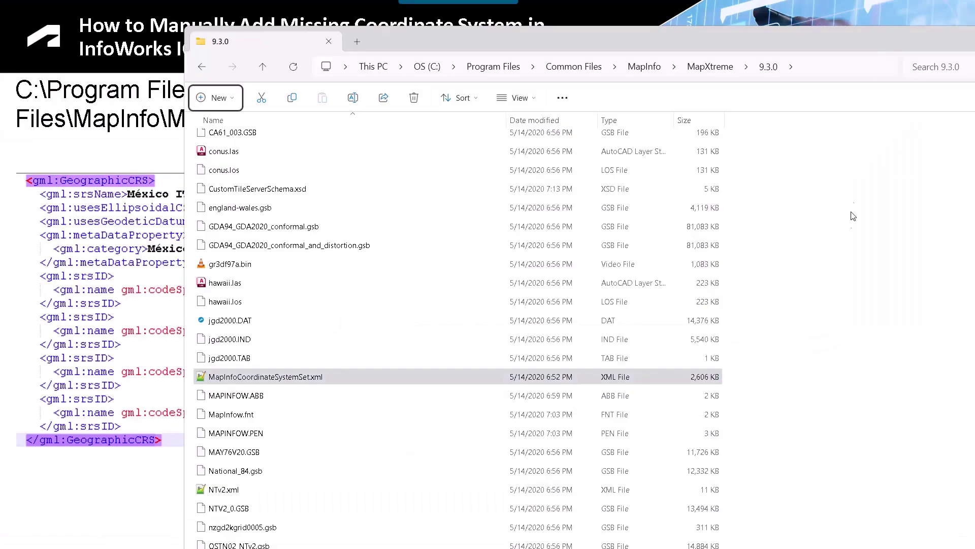
right_click(321, 381)
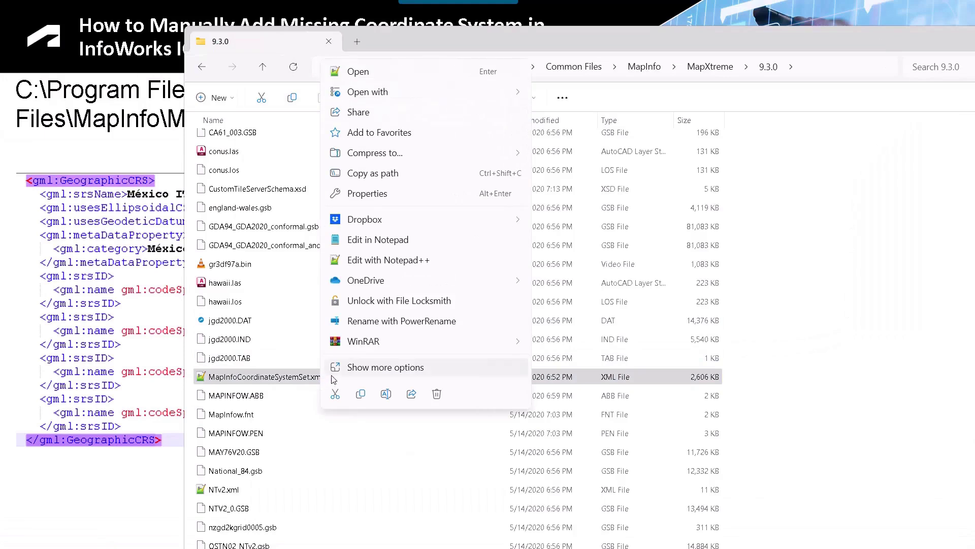
click(359, 396)
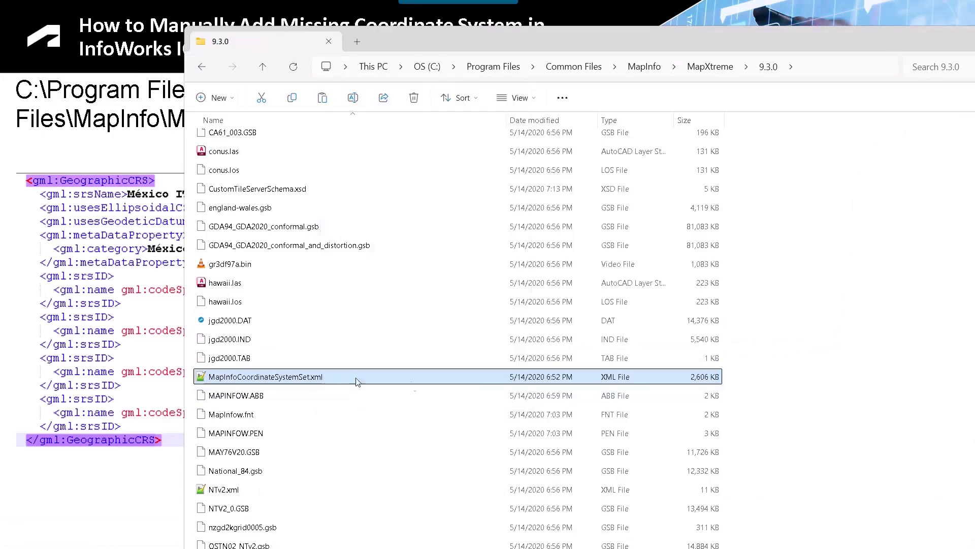
- Paste the backup copy into the 9.3.0 folder with admin approval, then edit the original with Notepad++
right_click(764, 364)
click(778, 375)
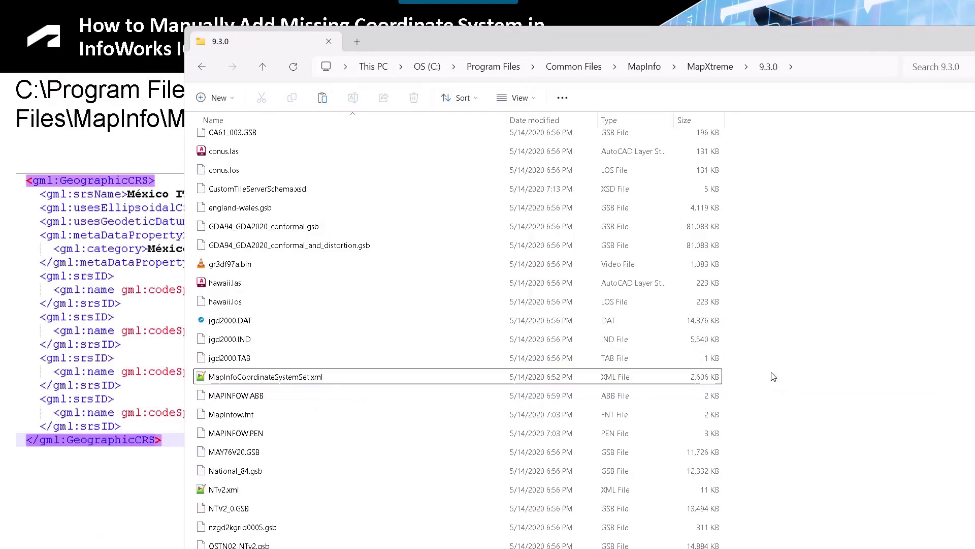
click(465, 225)
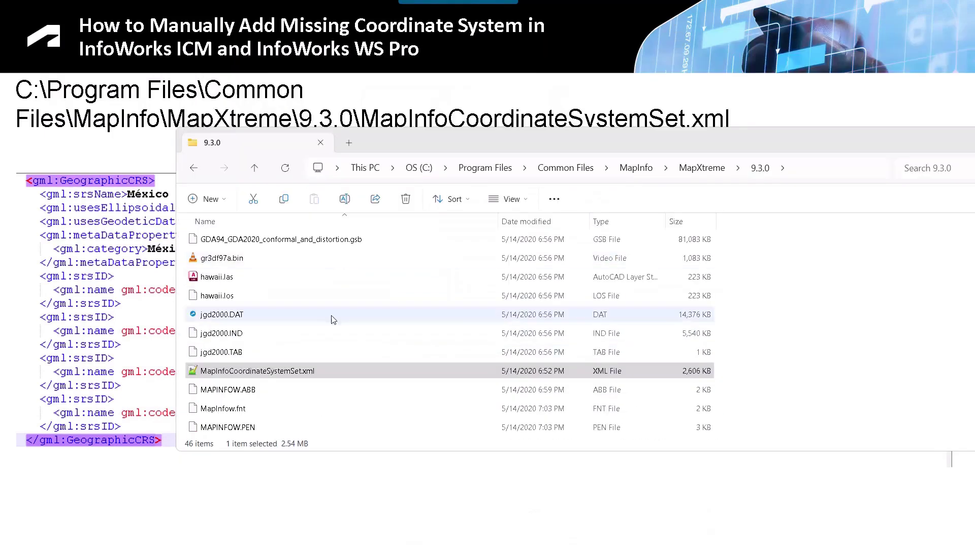
right_click(309, 374)
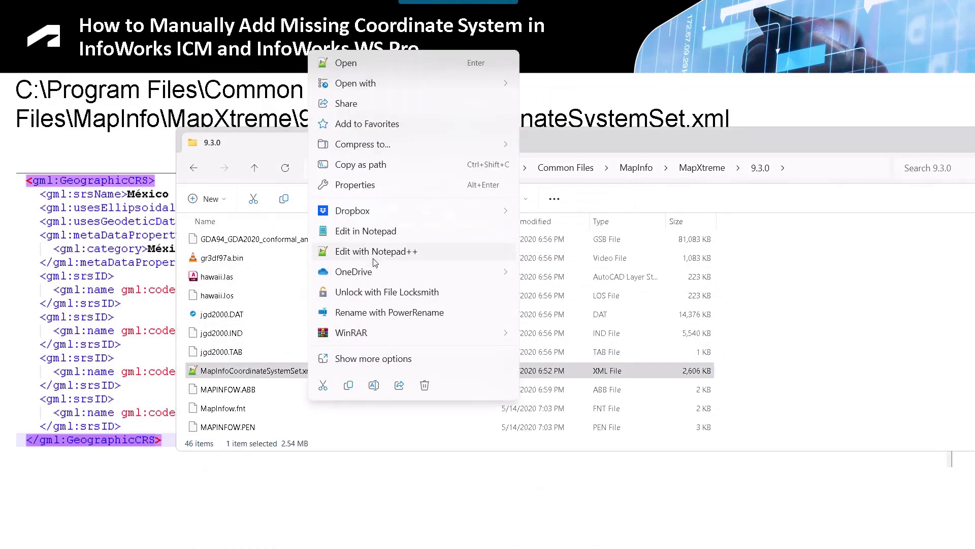
click(375, 253)
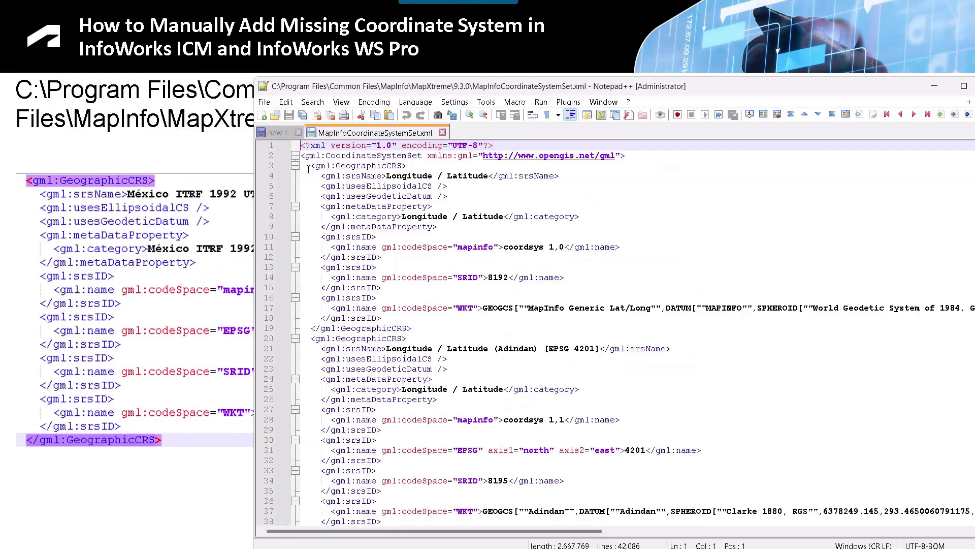
- Paste the México ITRF 1992 UTM Zone 14N [EPSG 4487] GeographicCRS block onto a new line 3
click(312, 168)
key(Return)
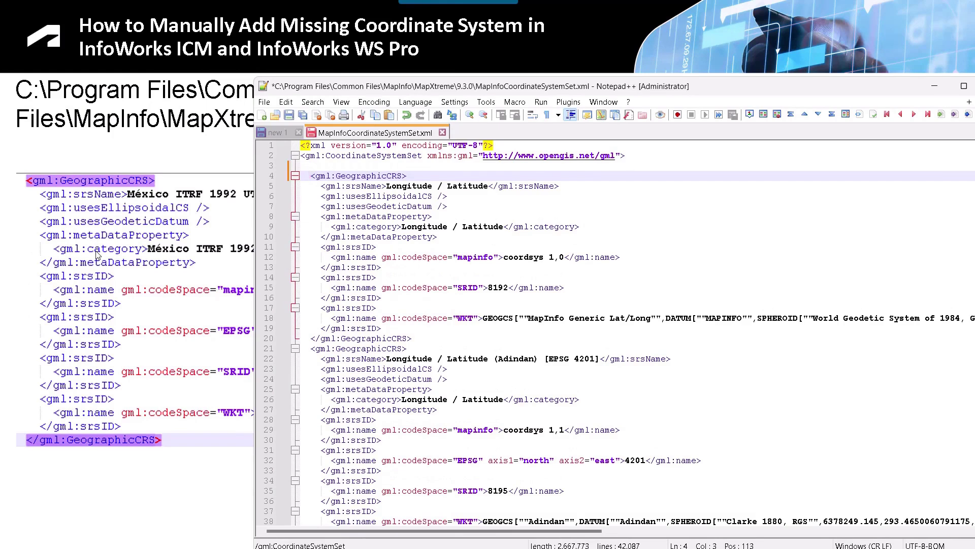
click(308, 165)
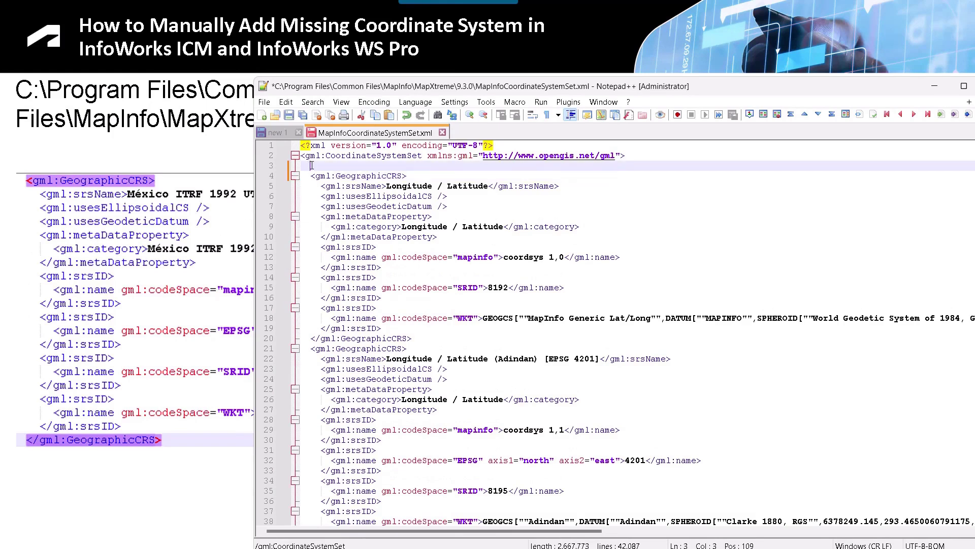
click(305, 166)
key(ctrl+v)
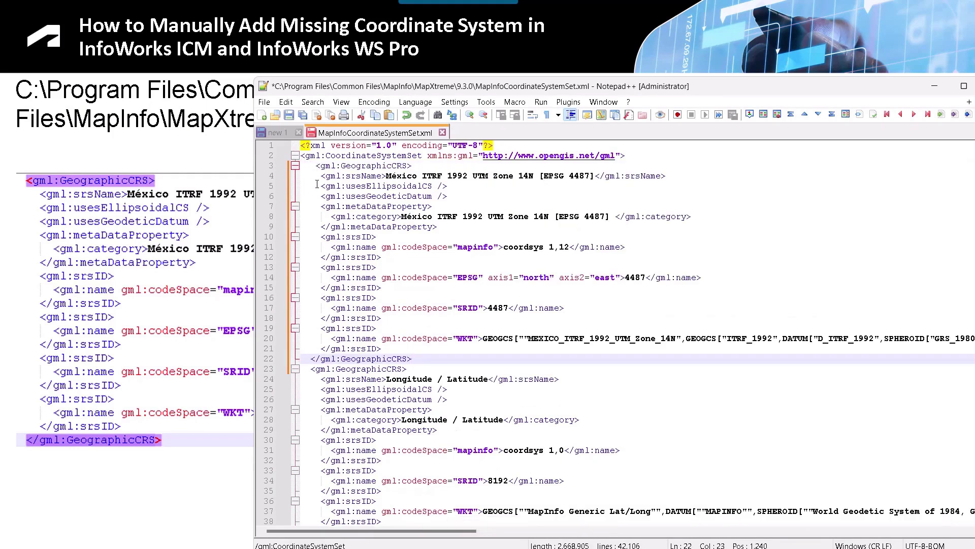
click(340, 165)
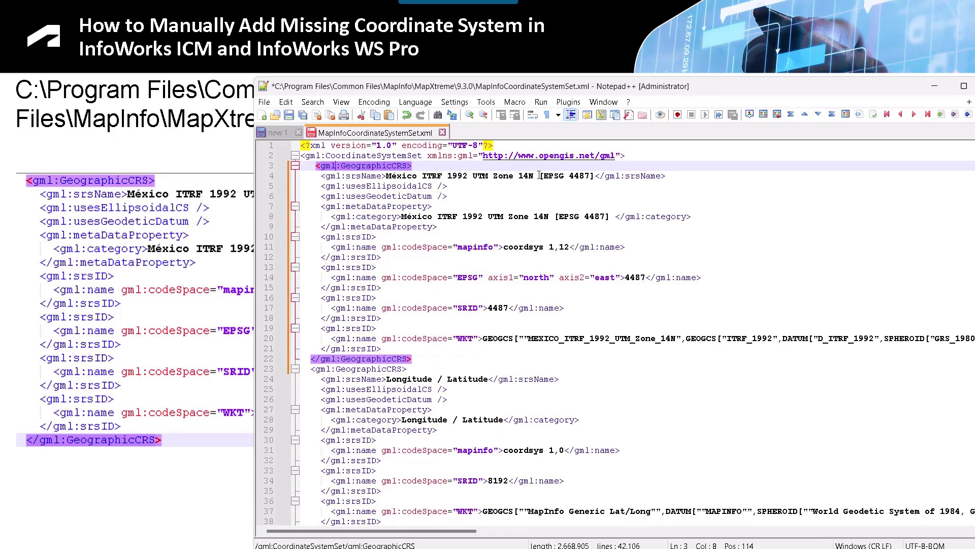
- Check the 4487 occurrences, then save and close MapInfoCoordinateSystemSet.xml
drag(570, 175, 590, 176)
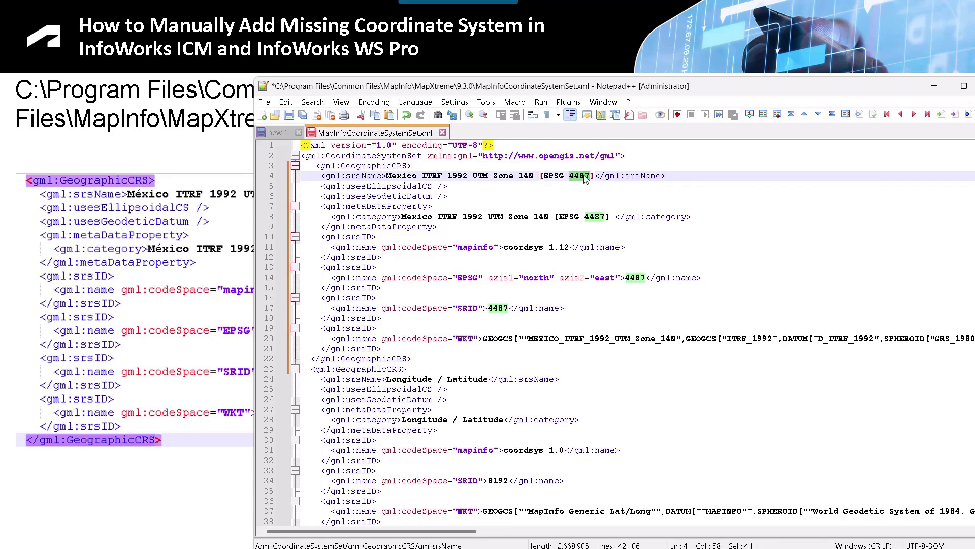
click(289, 116)
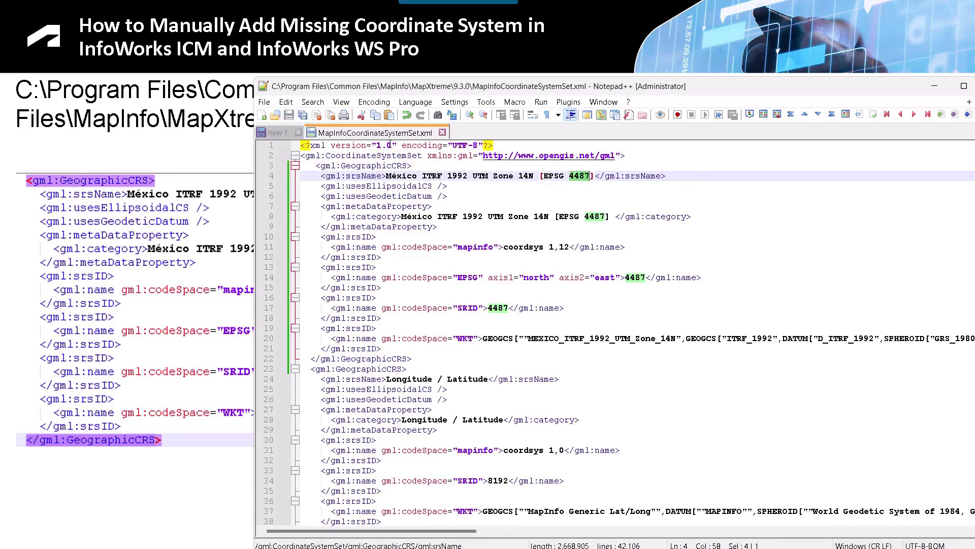
click(442, 133)
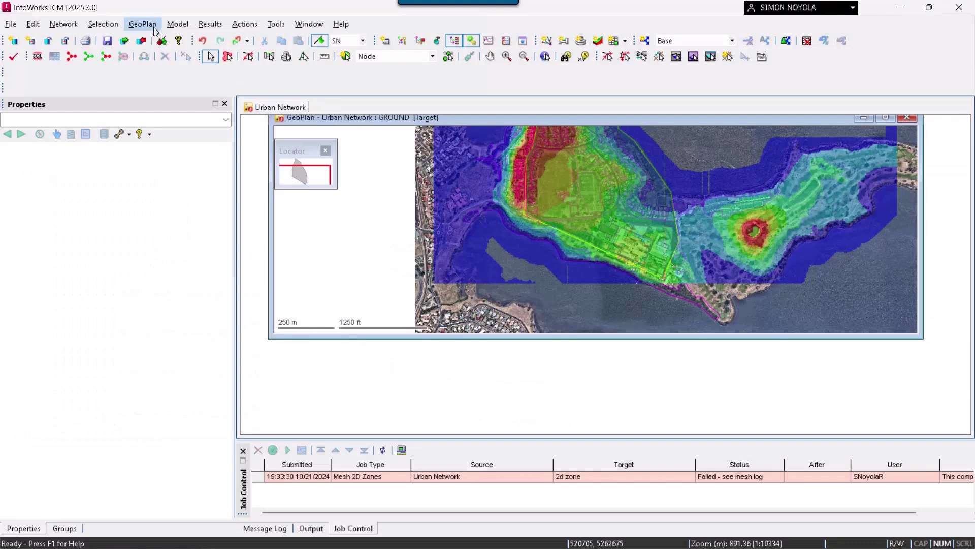
- Find 4487 in the GeoPlan coordinate system list and select México ITRF 1992 UTM Zone 14N
click(152, 26)
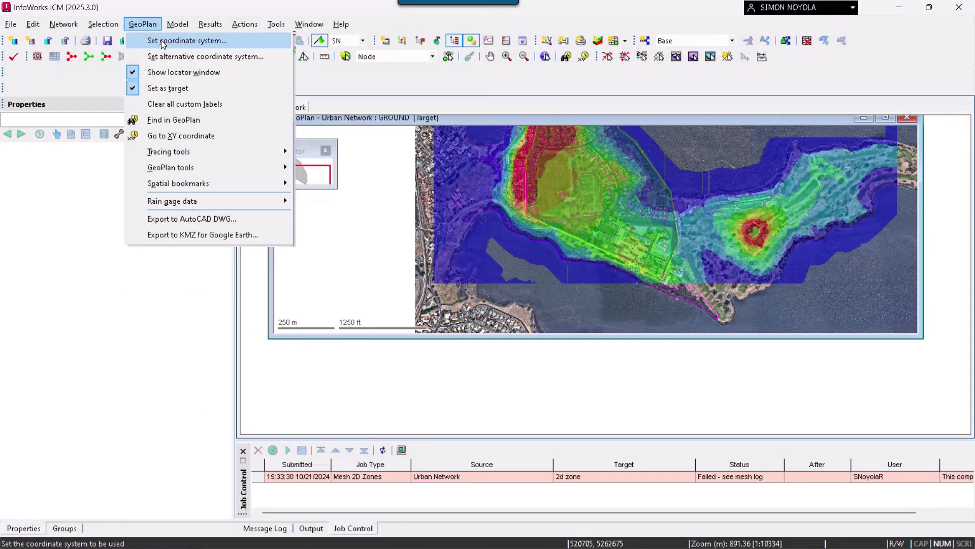
click(163, 44)
click(592, 239)
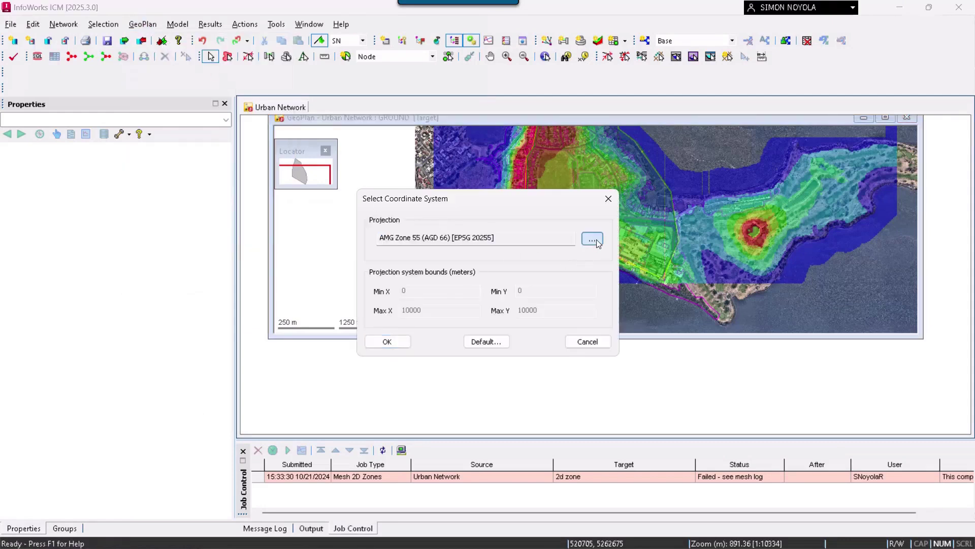
click(450, 195)
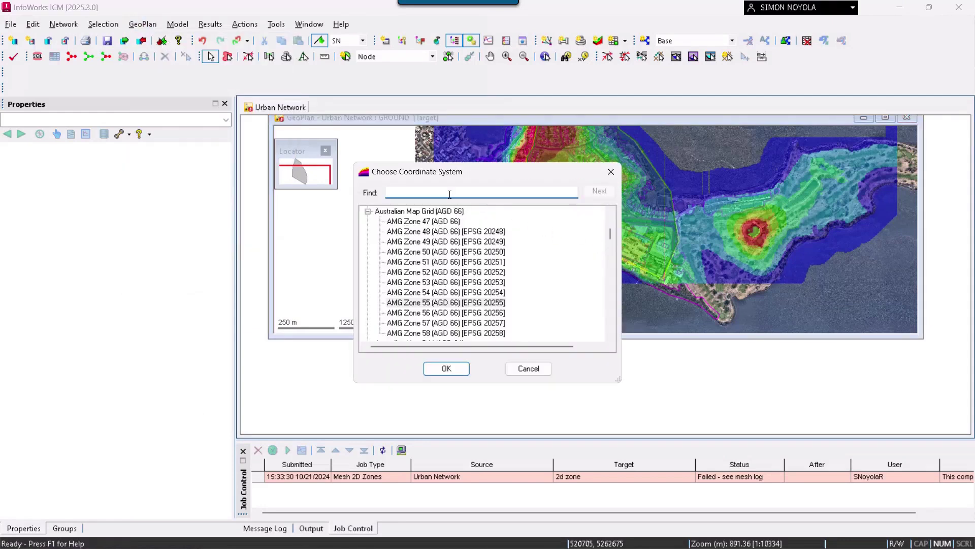
text(4487)
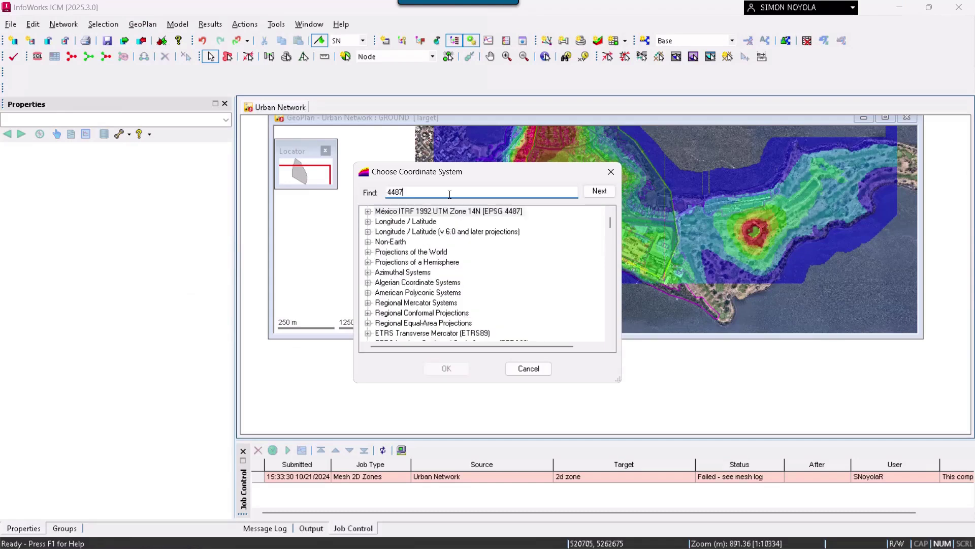
click(368, 212)
click(431, 222)
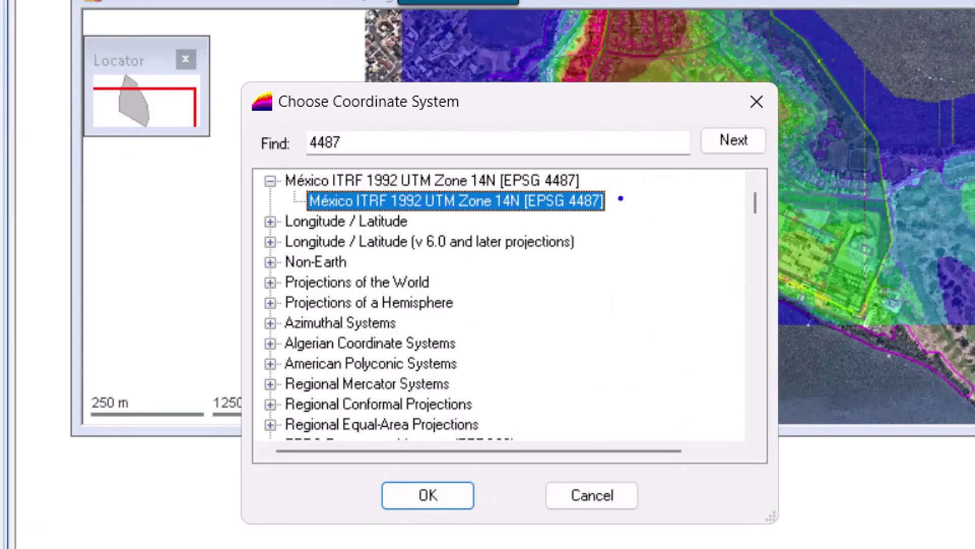
drag(620, 198, 643, 171)
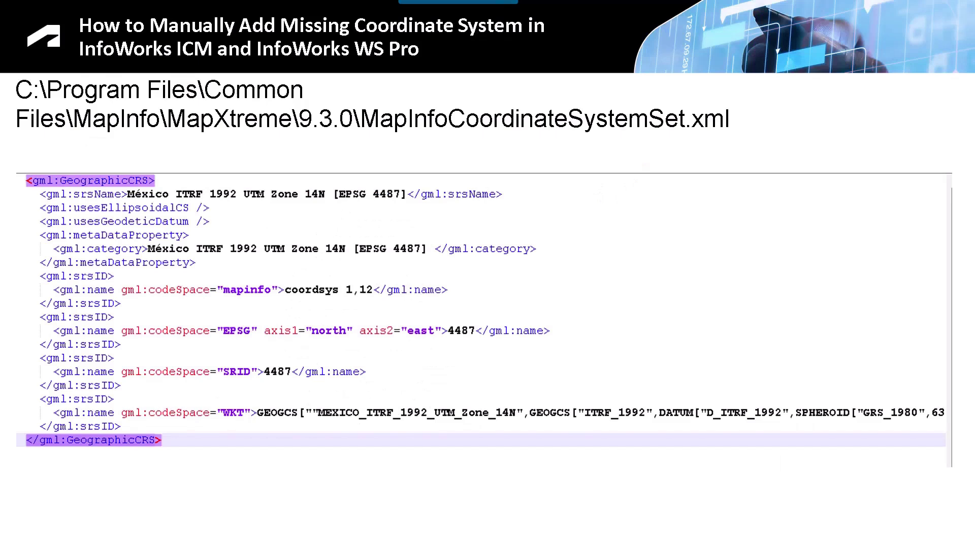